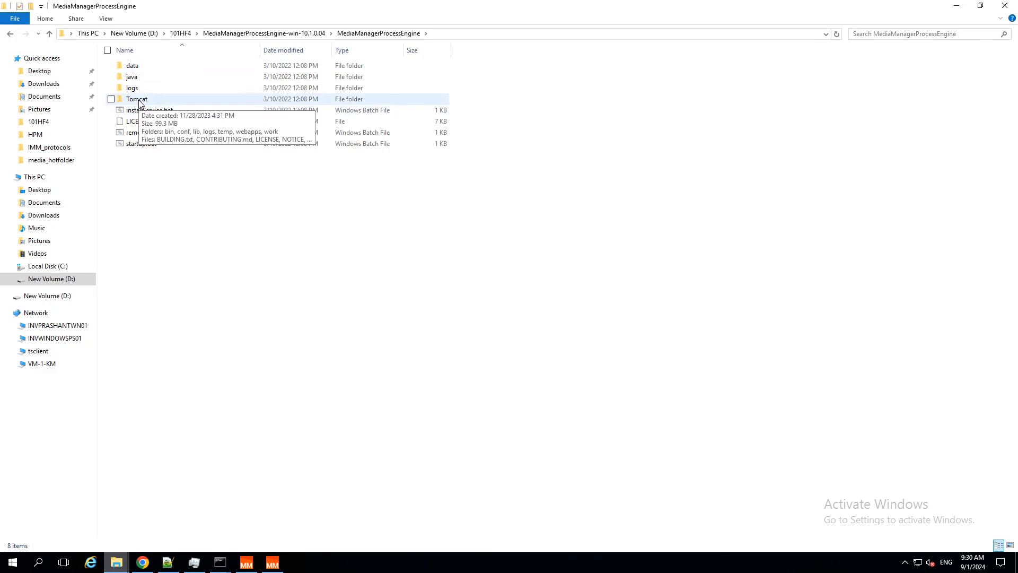
Open processEngine.properties from Tomcat\webapps\activiti-app\WEB-INF\classes in Notepad++ and highlight the opening [_to_encrypt_] marker of the db.password entry.
double_click(138, 100)
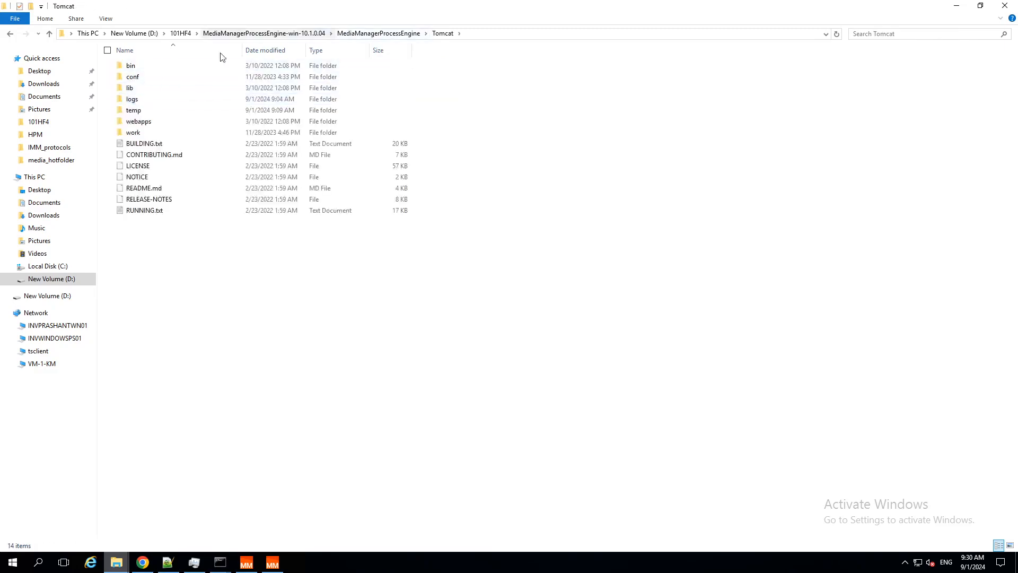
double_click(140, 122)
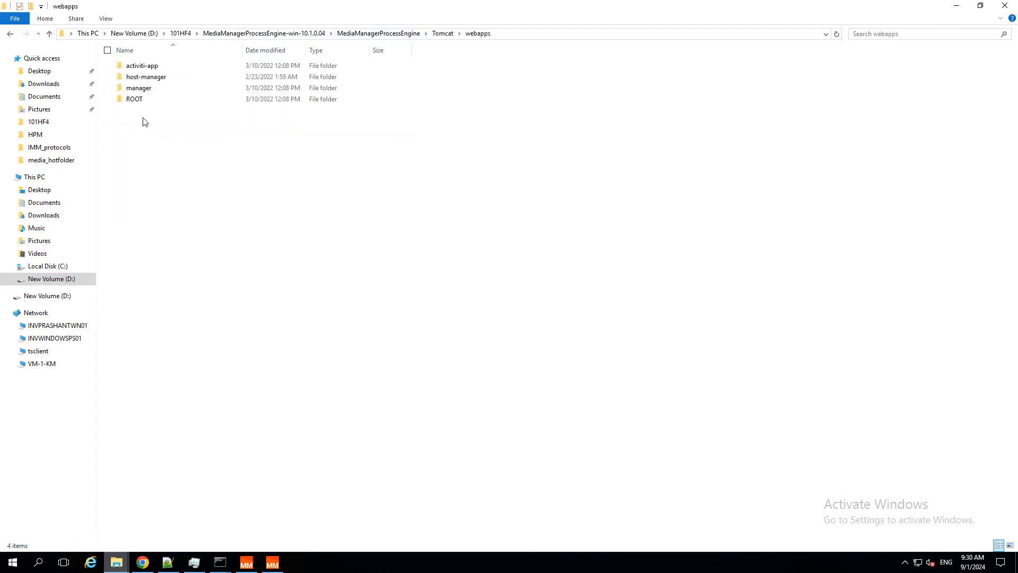
double_click(138, 65)
double_click(141, 133)
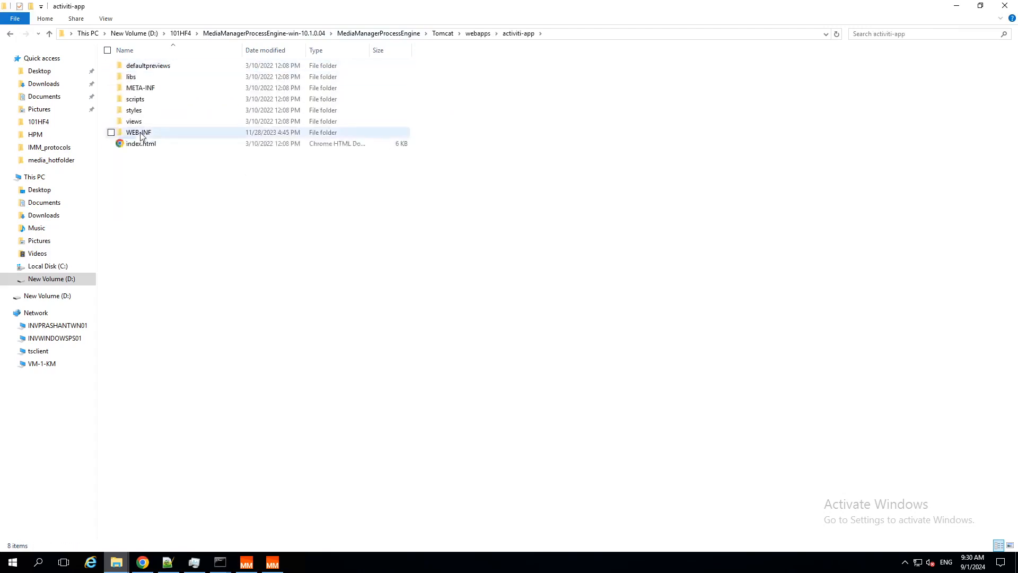
double_click(149, 67)
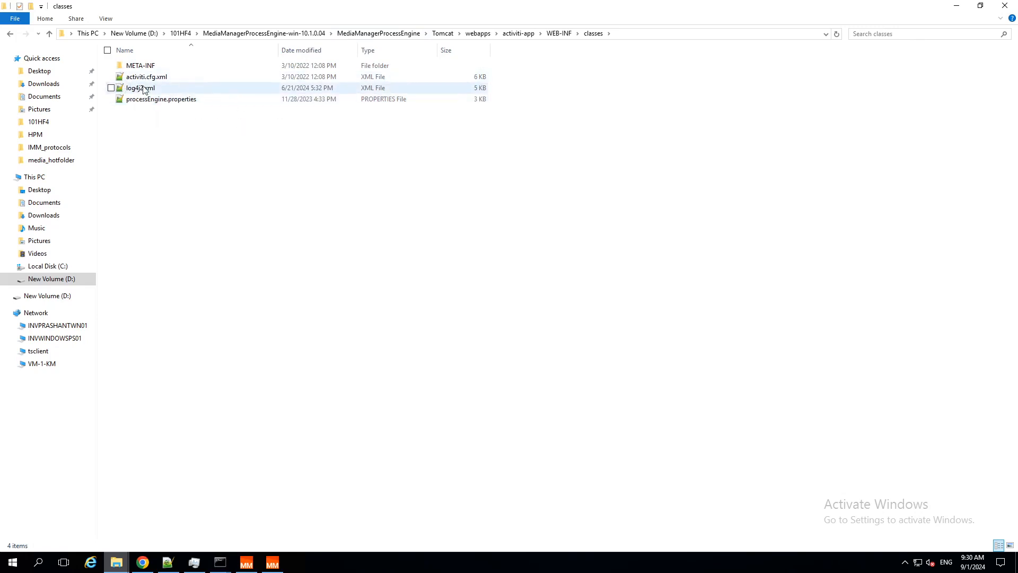
click(168, 100)
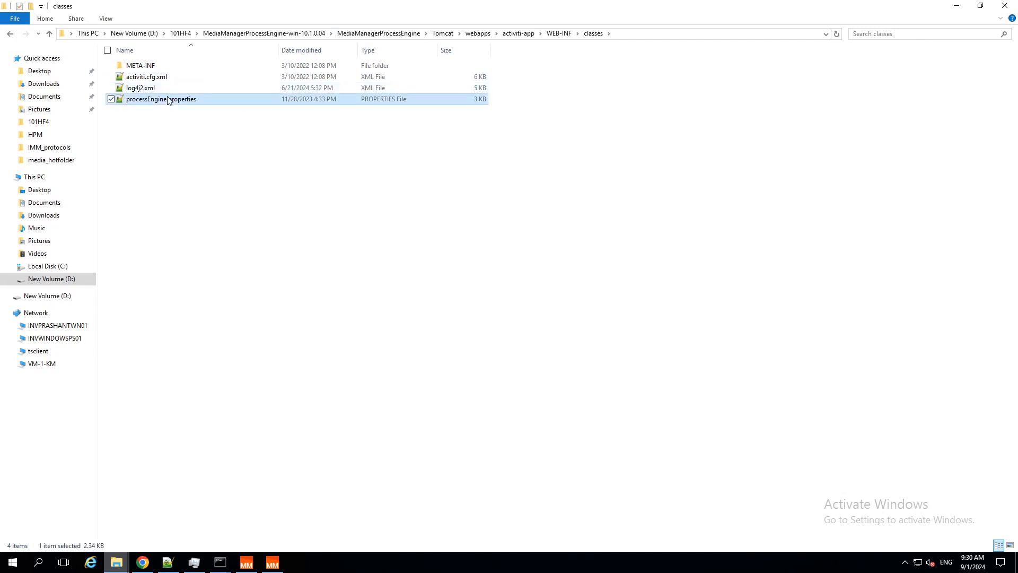
right_click(168, 100)
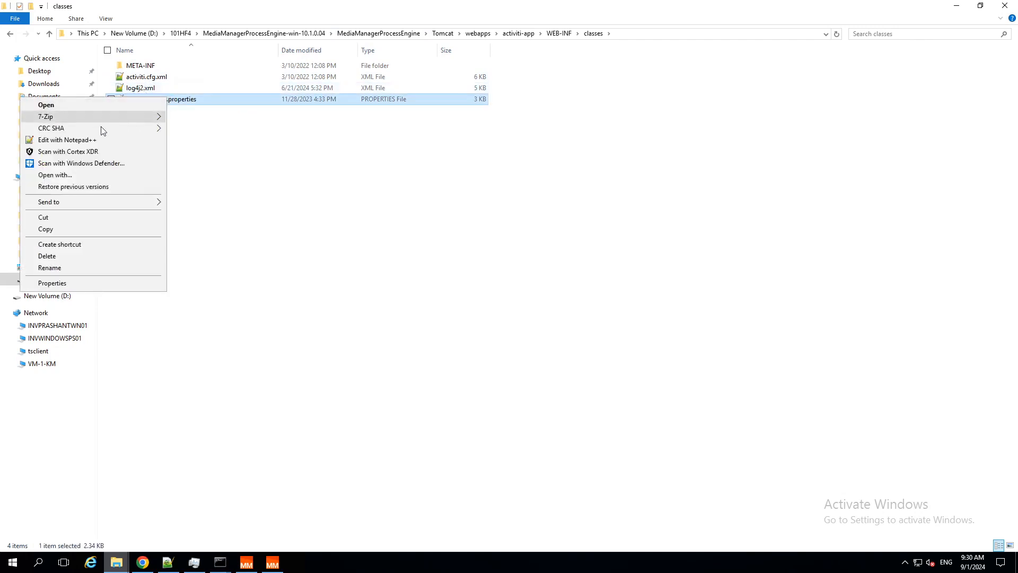
click(79, 140)
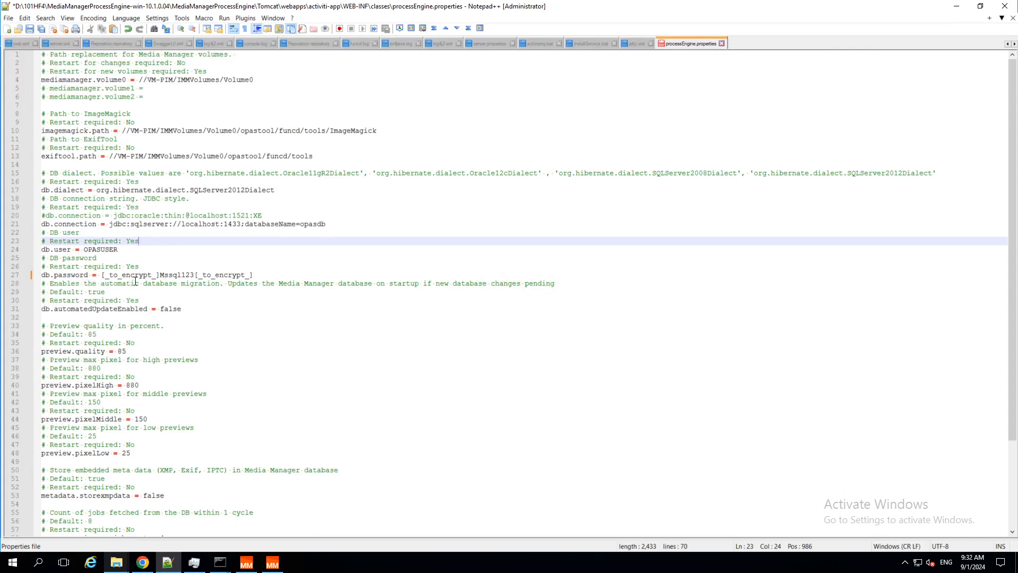
drag(103, 275, 159, 276)
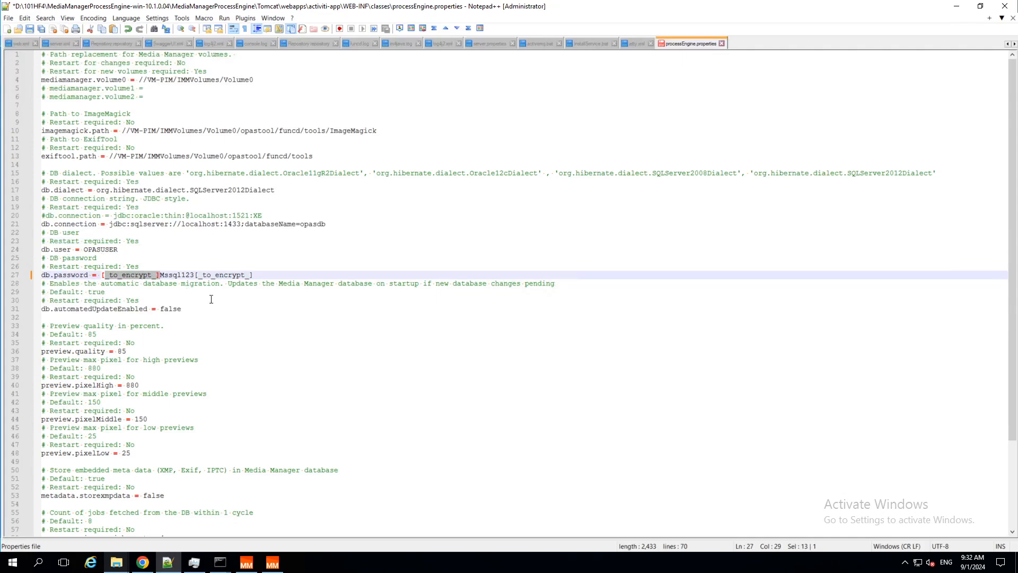
click(256, 300)
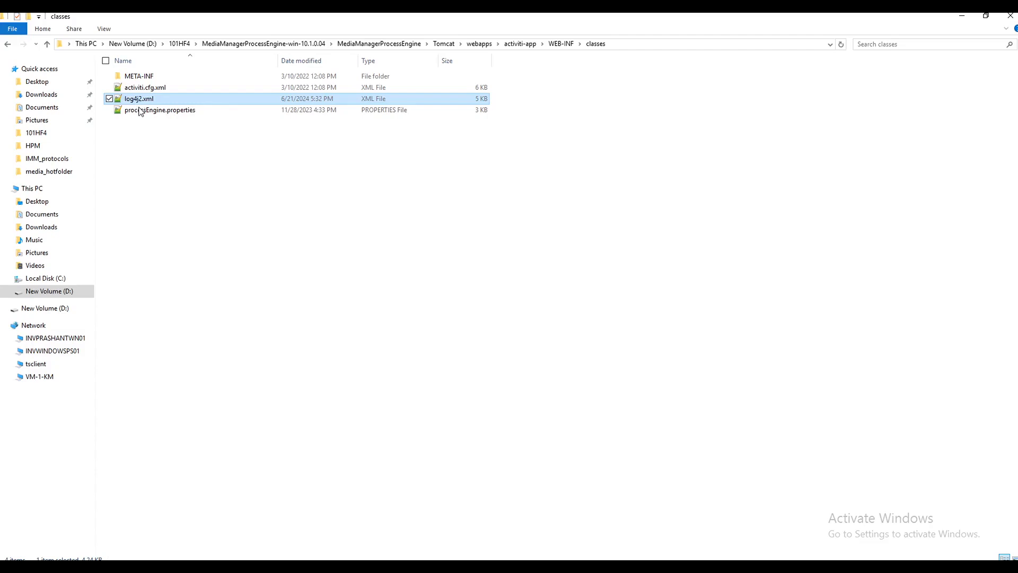
Open log4j2.xml from the classes folder in Notepad++ and highlight the logs.basedirectory property name.
right_click(141, 99)
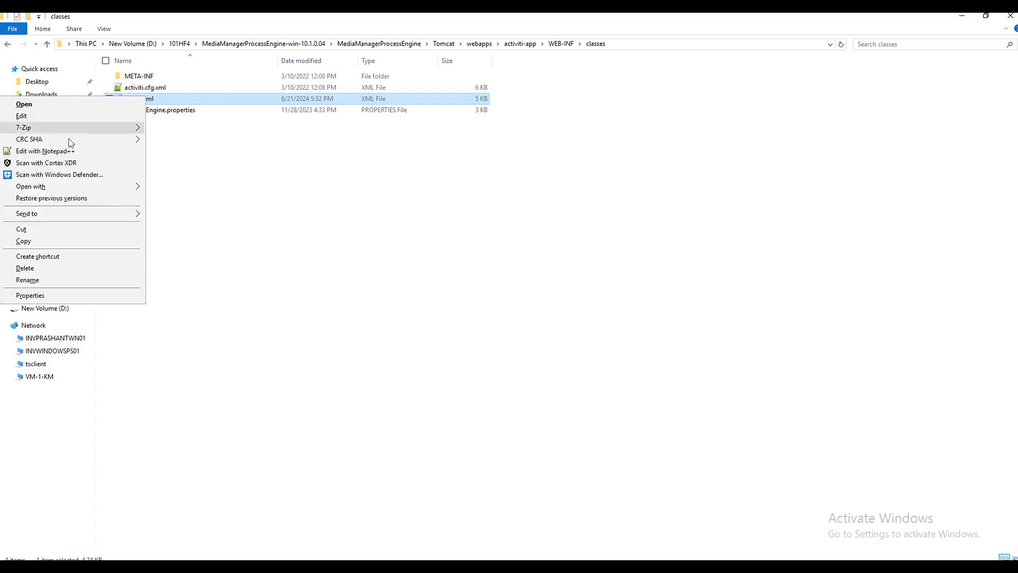
click(67, 152)
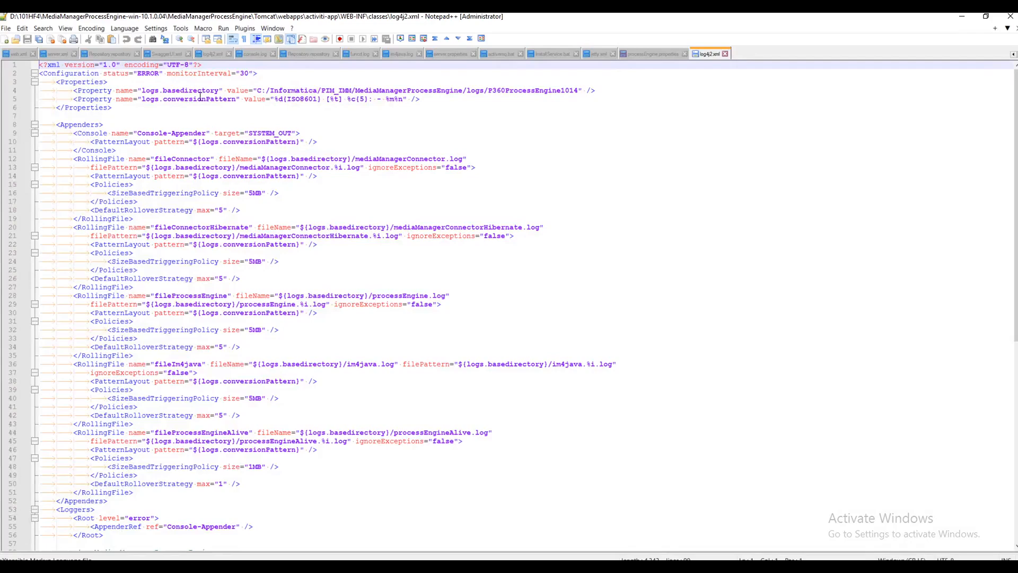
drag(143, 90, 222, 90)
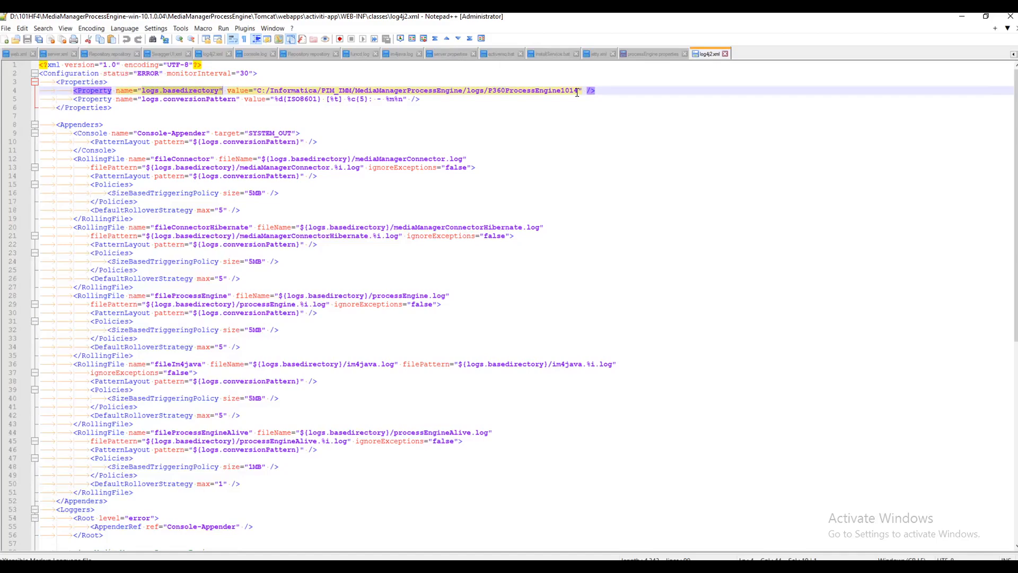
Return to the MediaManagerProcessEngine folder in File Explorer and run startup.bat.
key(alt+Tab)
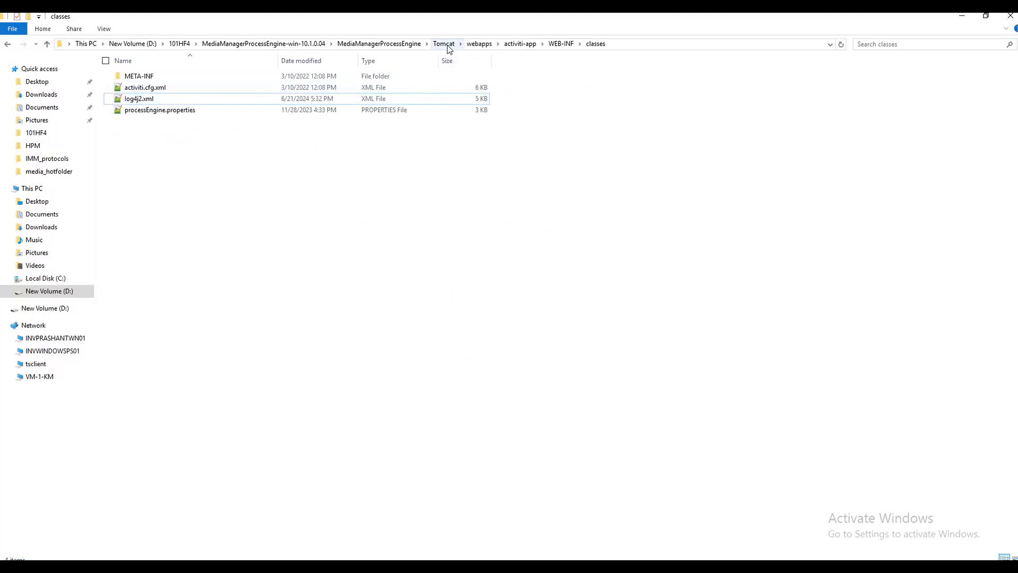
click(443, 44)
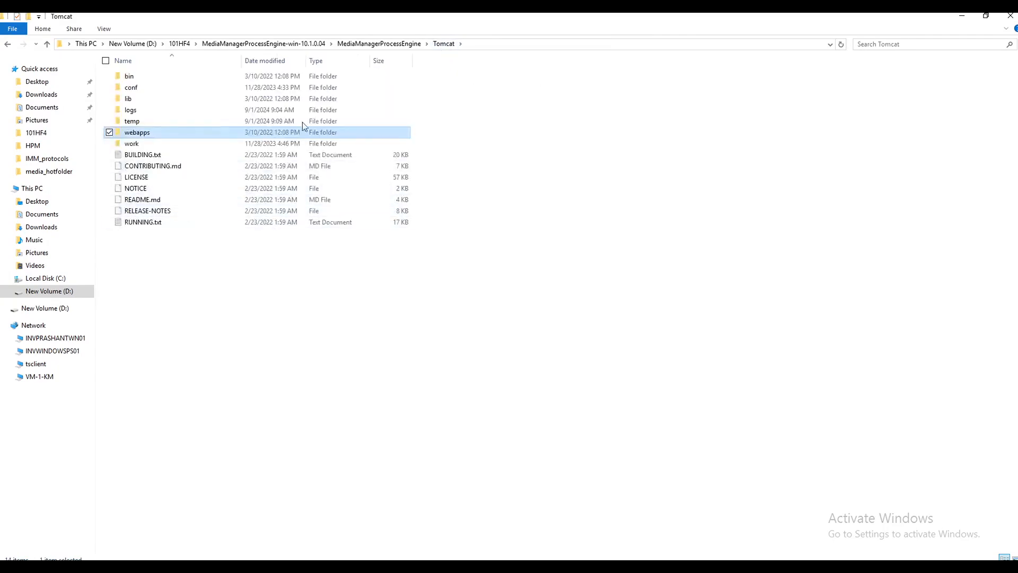
click(364, 45)
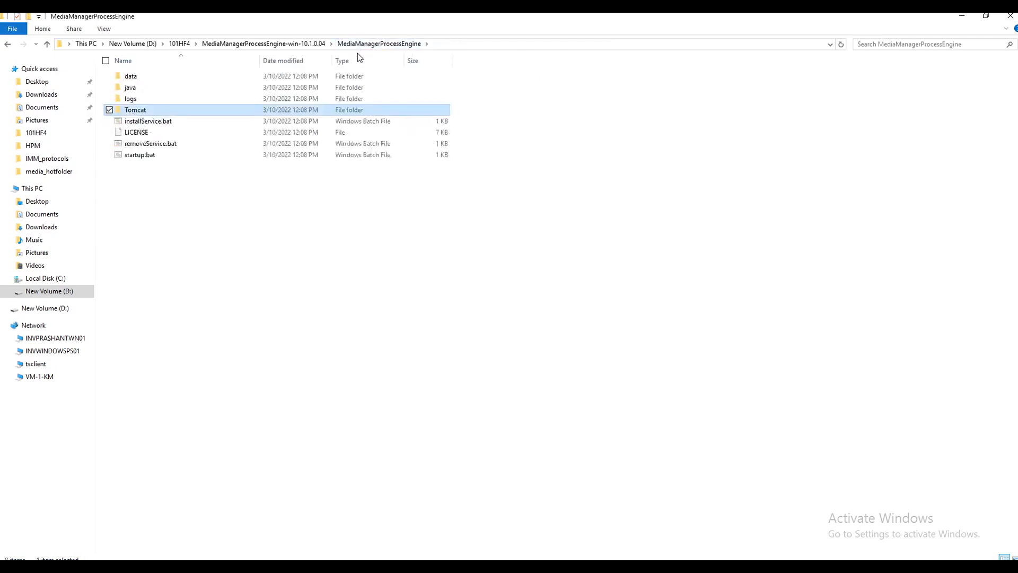
double_click(136, 156)
click(555, 87)
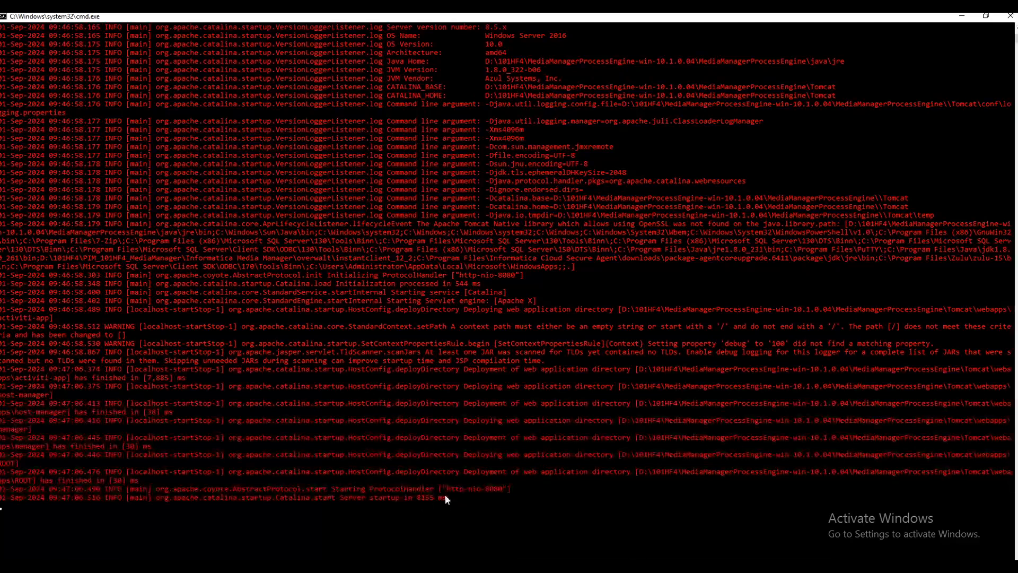
Highlight the server startup line in the Tomcat console, then minimize the console and return to File Explorer.
drag(448, 495, 341, 501)
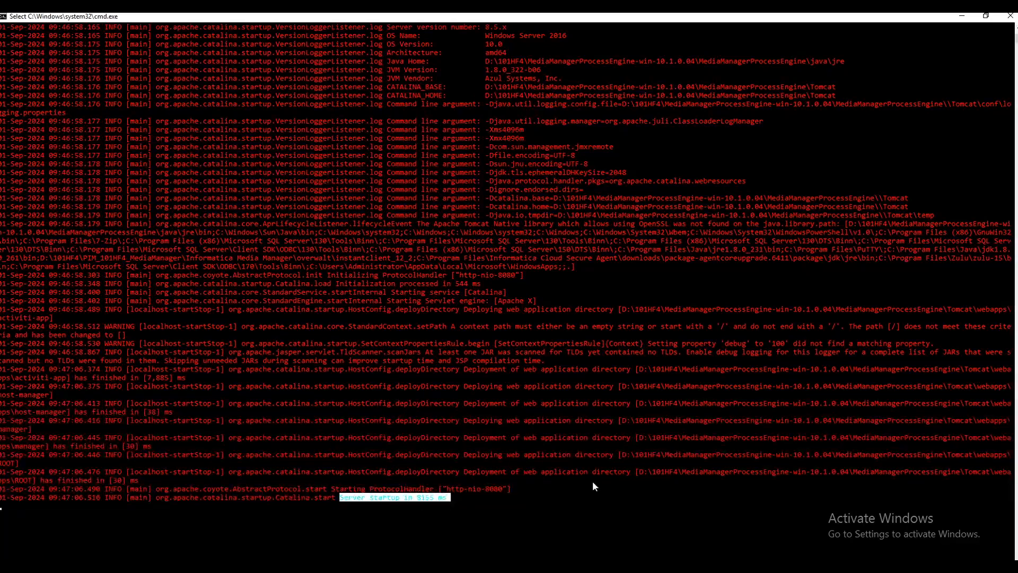
click(961, 18)
click(366, 366)
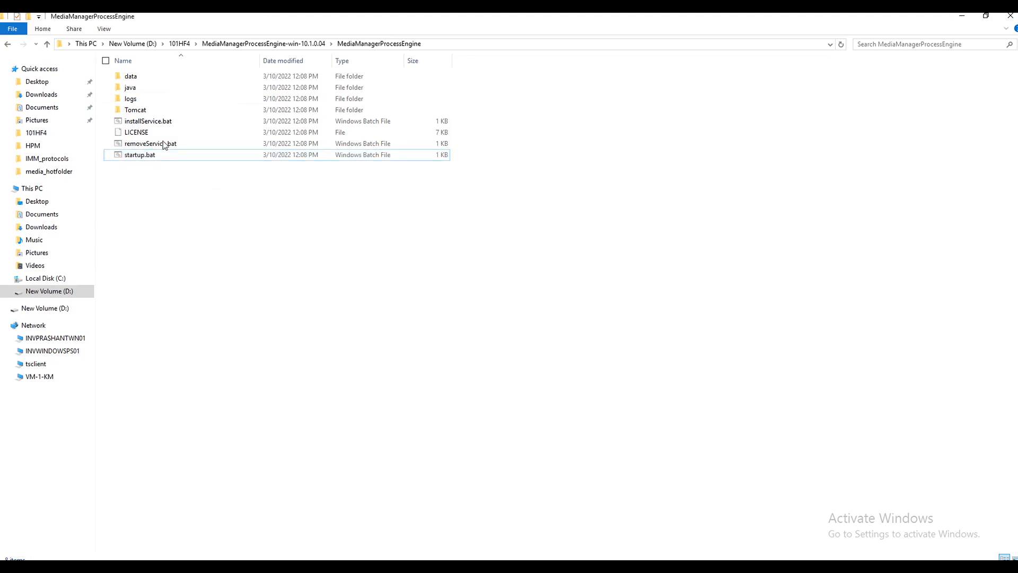
Open processEngine.log from C:\Informatica\PIM_IMM\MediaManagerProcessEngine\logs\P360ProcessEngine1014 in Notepad++.
click(47, 280)
double_click(142, 112)
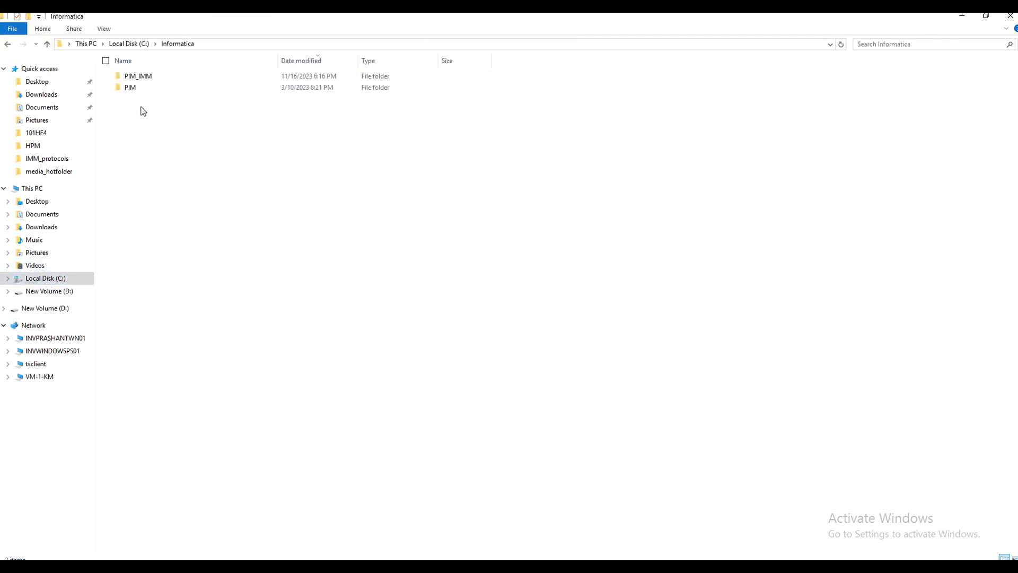
double_click(139, 77)
double_click(149, 77)
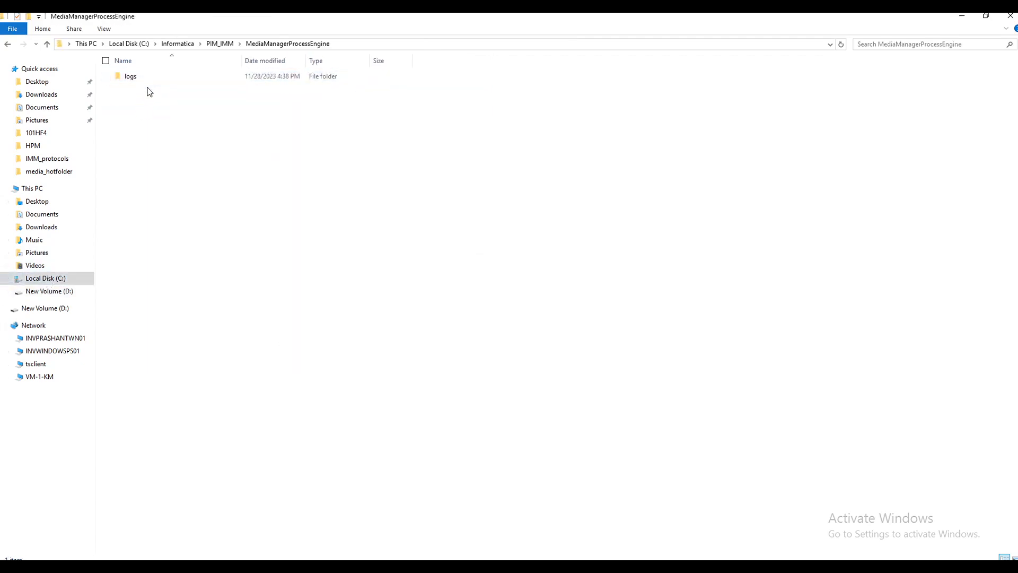
double_click(148, 77)
double_click(152, 88)
click(153, 77)
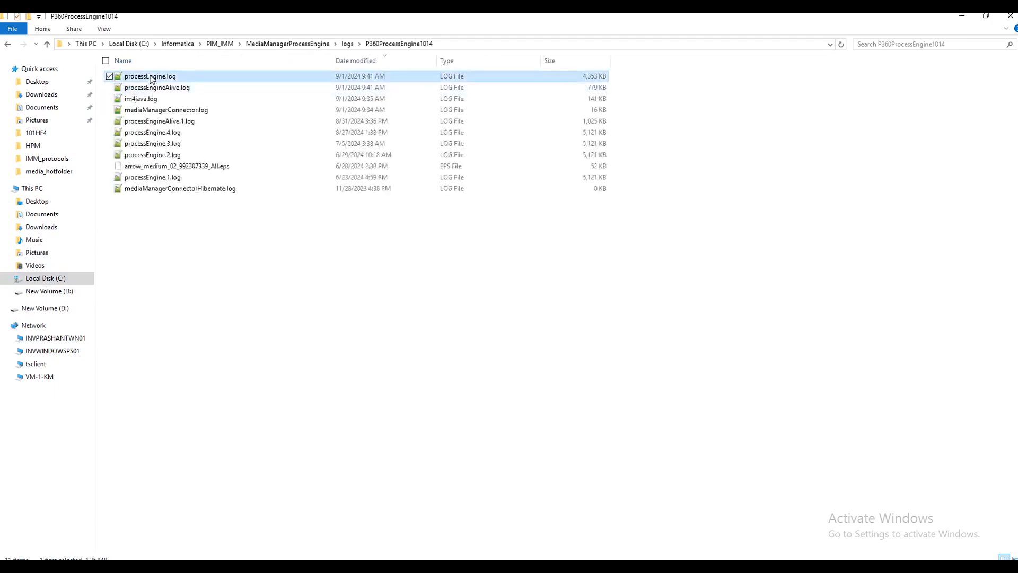
right_click(156, 77)
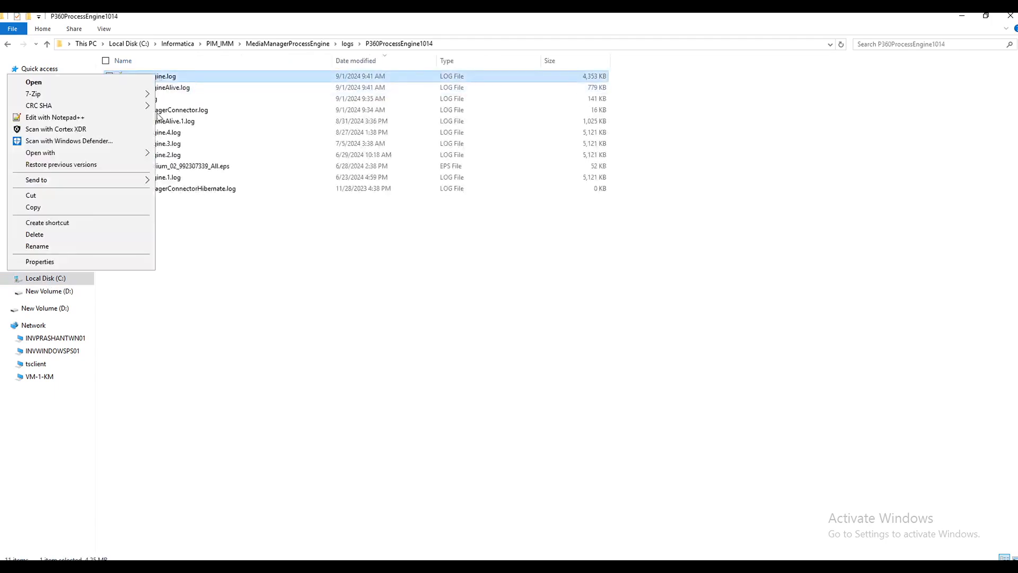
click(55, 117)
Examine the latest process engine startup entries at the end of processEngine.log.
scroll(632, 347, down, 20)
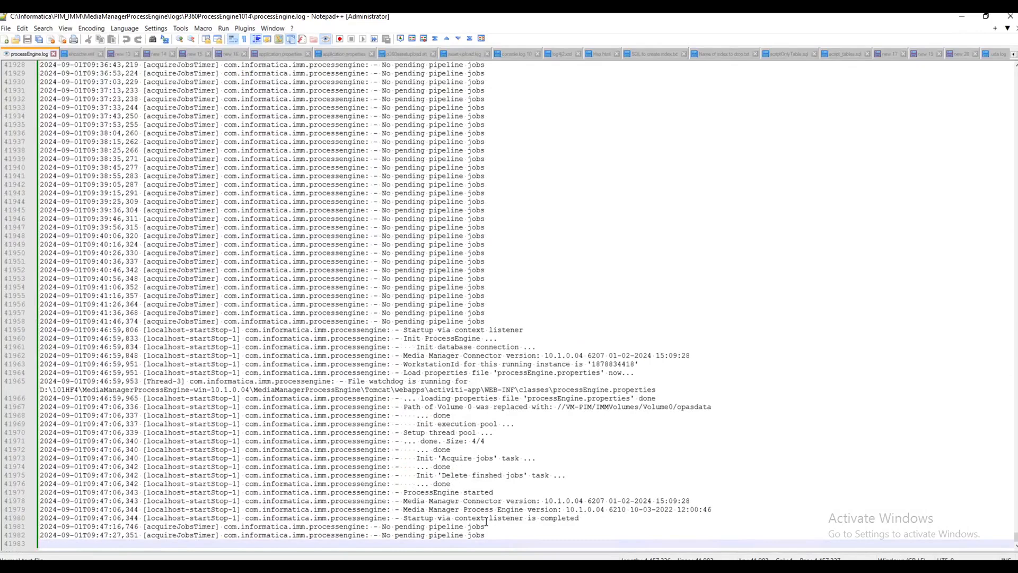
drag(587, 521, 295, 471)
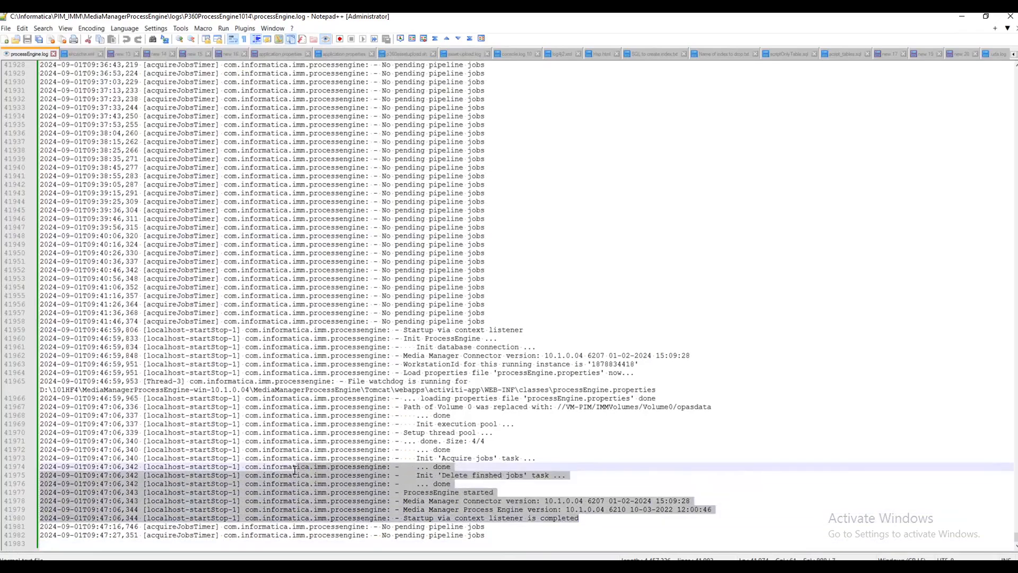
click(730, 440)
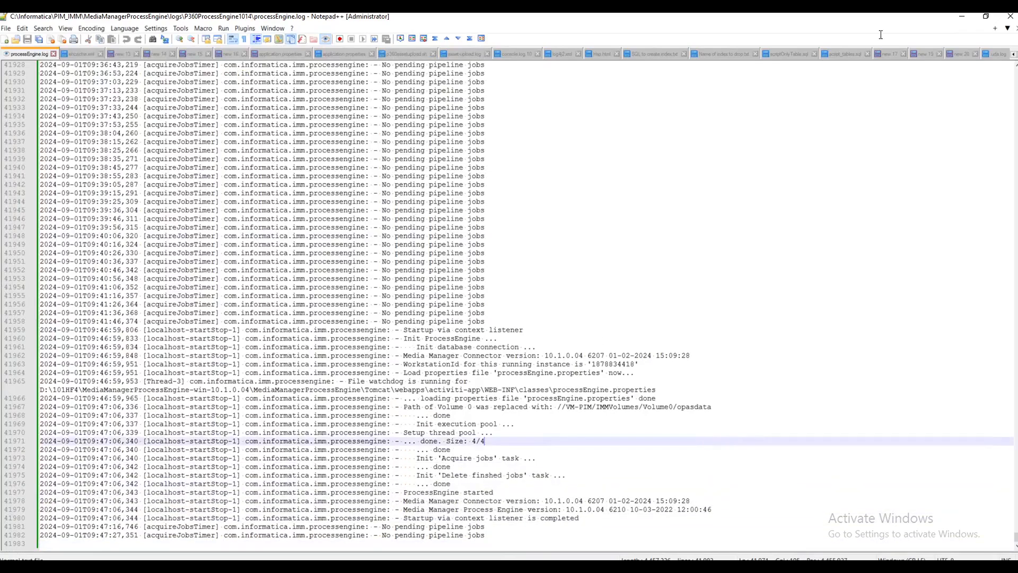
Switch to Product 360 in Chrome and upload iNFORMATICA LOGO.jpg from Pictures to the media library.
click(249, 522)
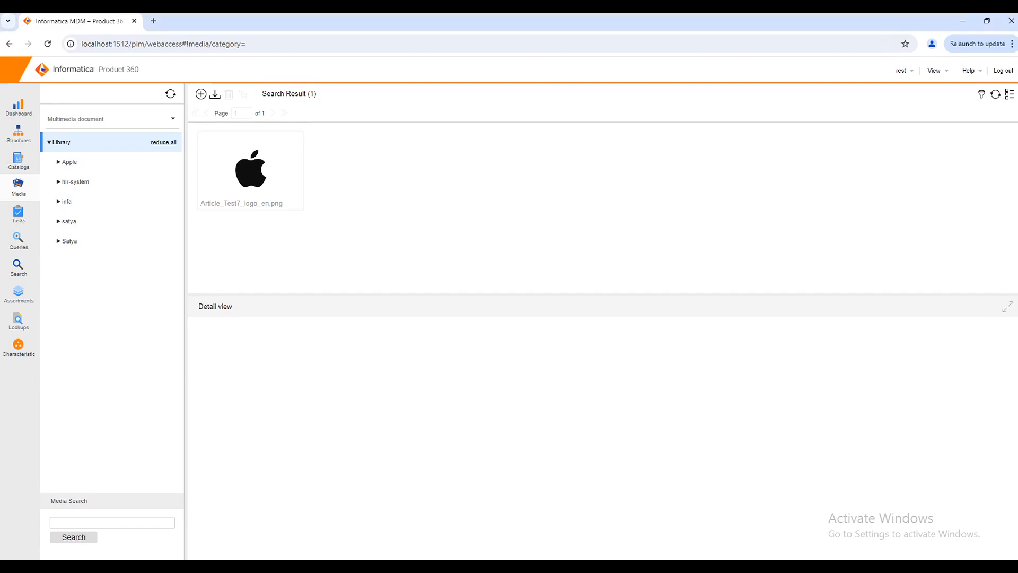
click(201, 95)
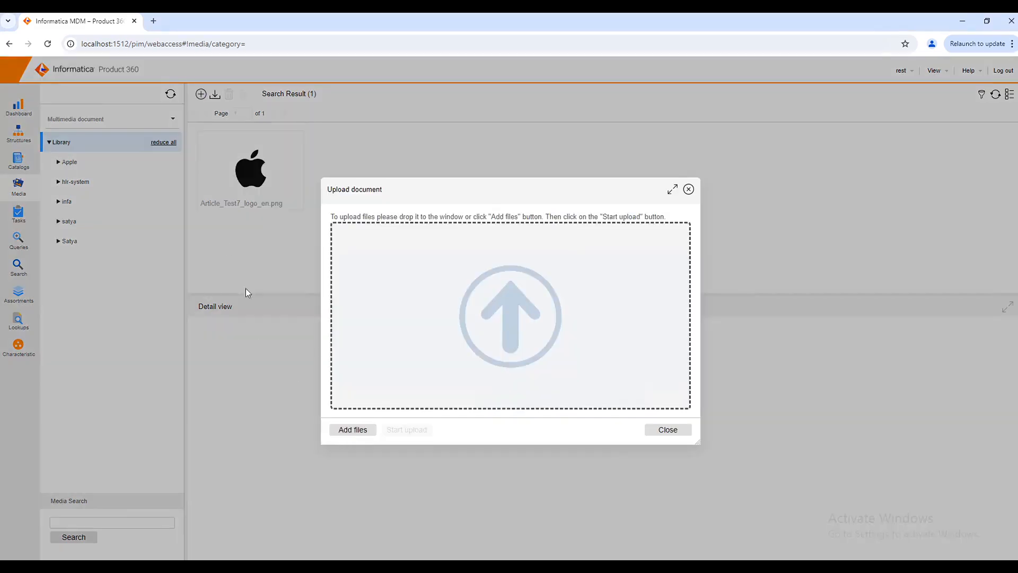
click(355, 432)
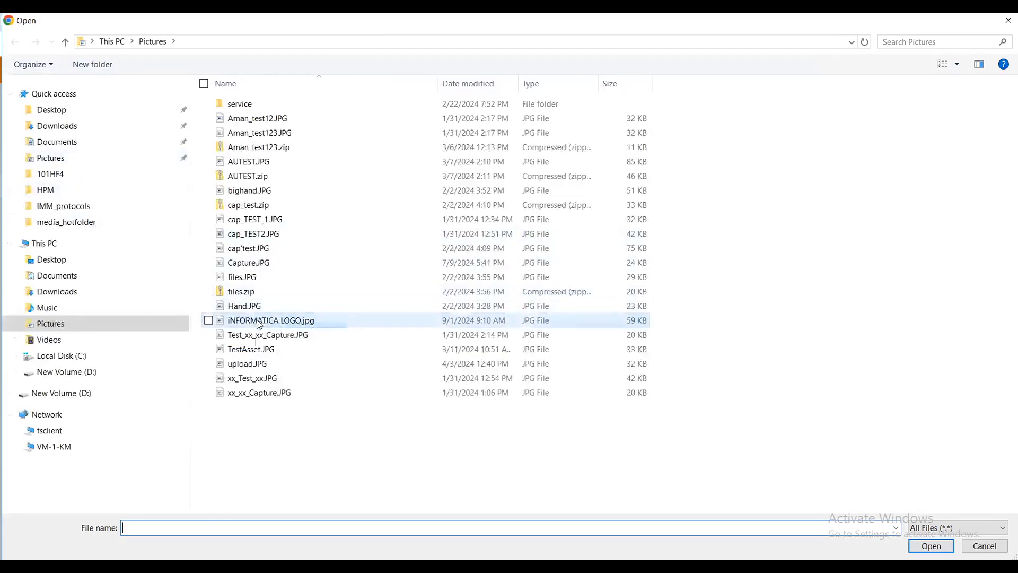
click(259, 320)
click(931, 546)
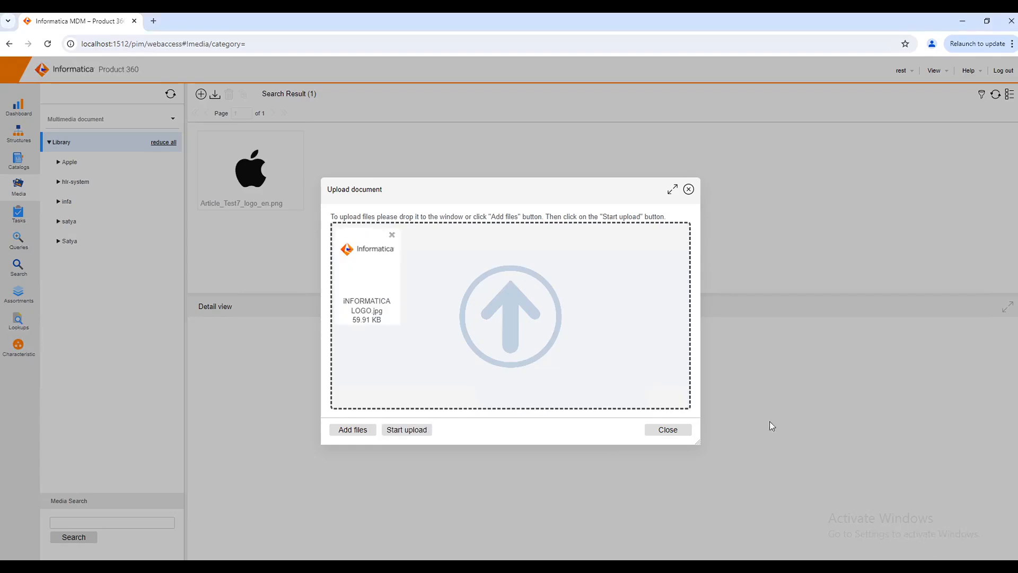
click(402, 429)
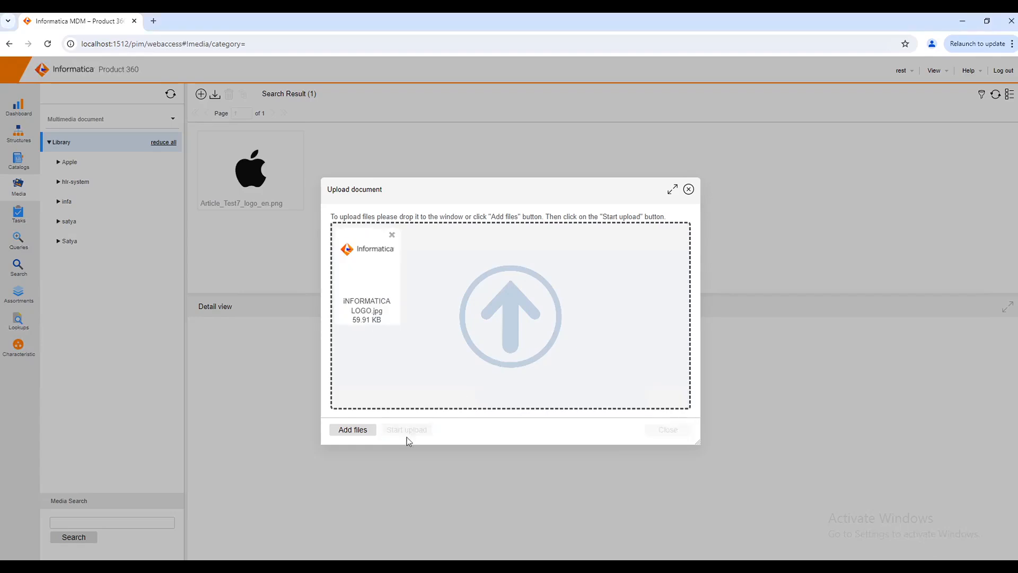
click(659, 432)
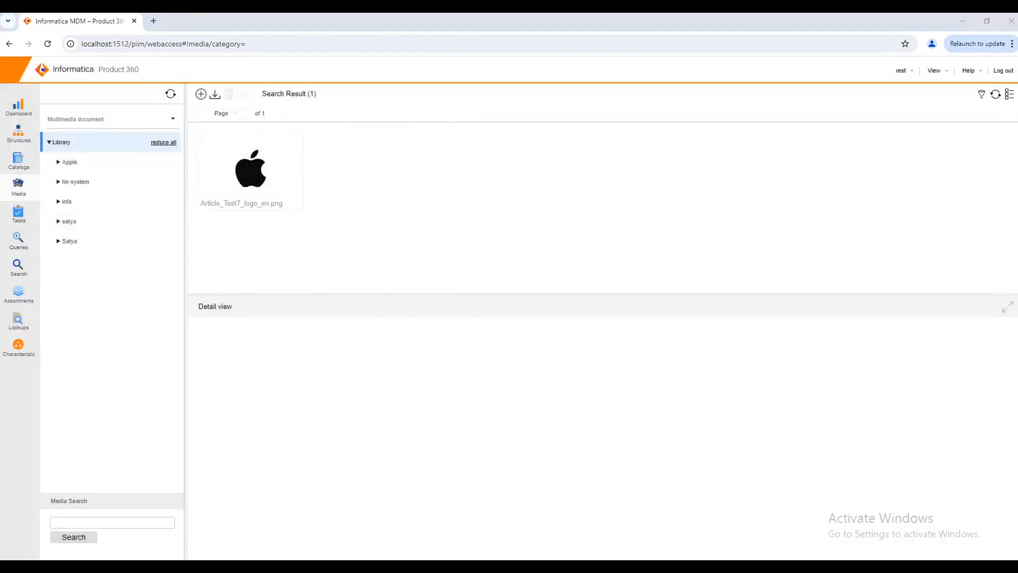
Switch back to processEngine.log and examine the entries for the uploaded image's preview tasks and pipeline job.
click(234, 564)
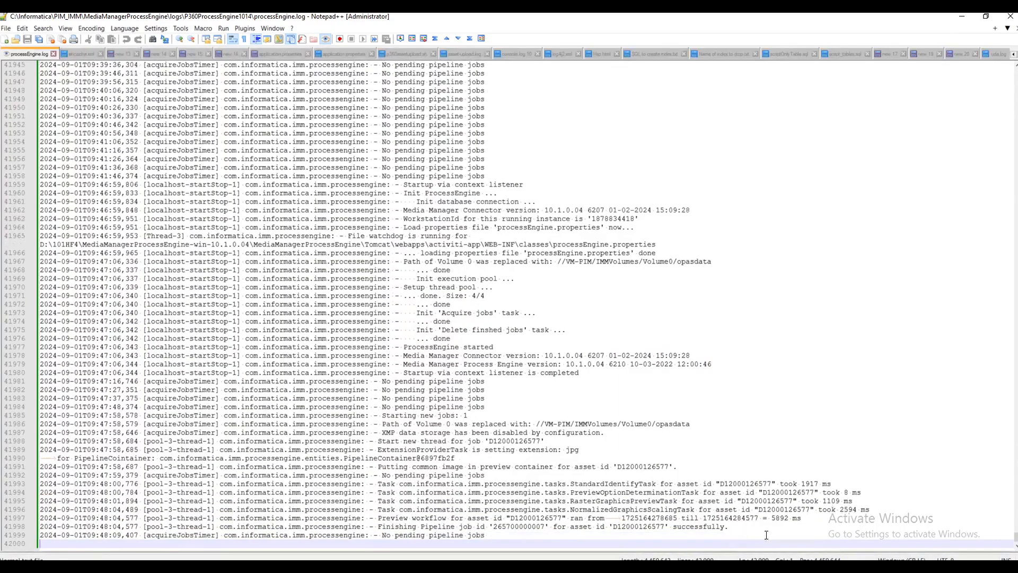
drag(732, 527, 40, 483)
Return to Product 360 and search the media library for "Informatica".
key(alt+Tab)
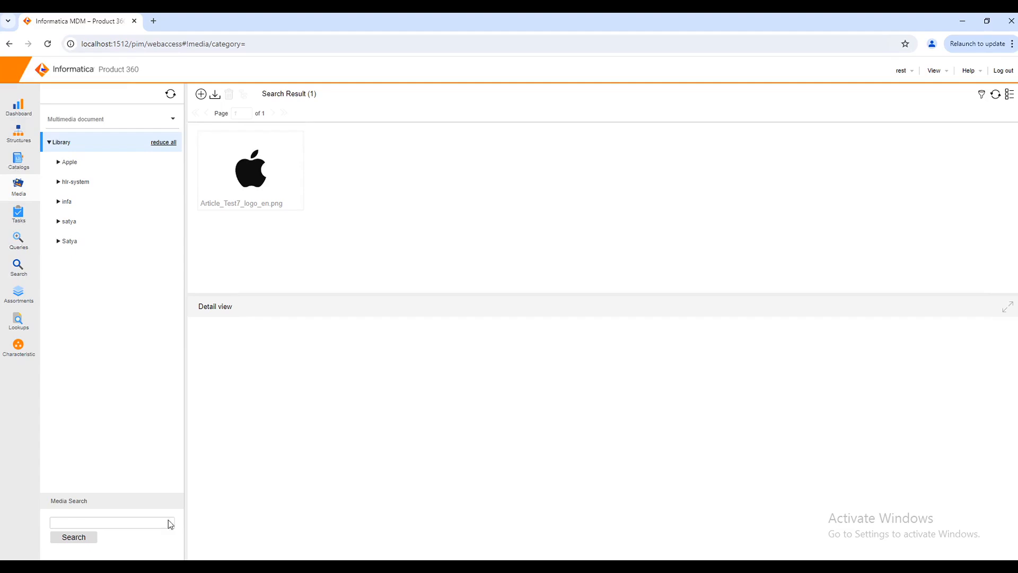
click(106, 521)
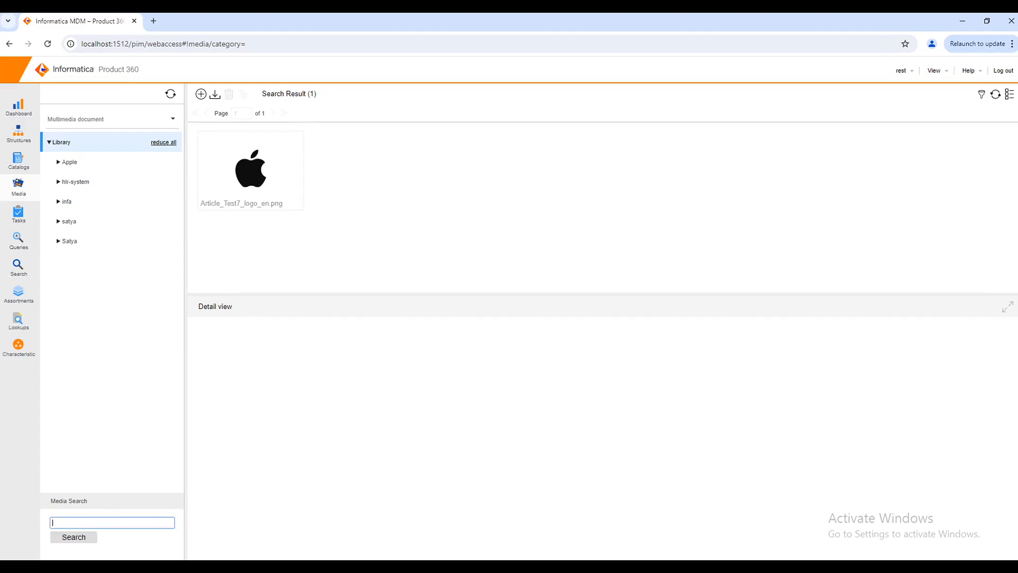
text(Informatica)
key(Return)
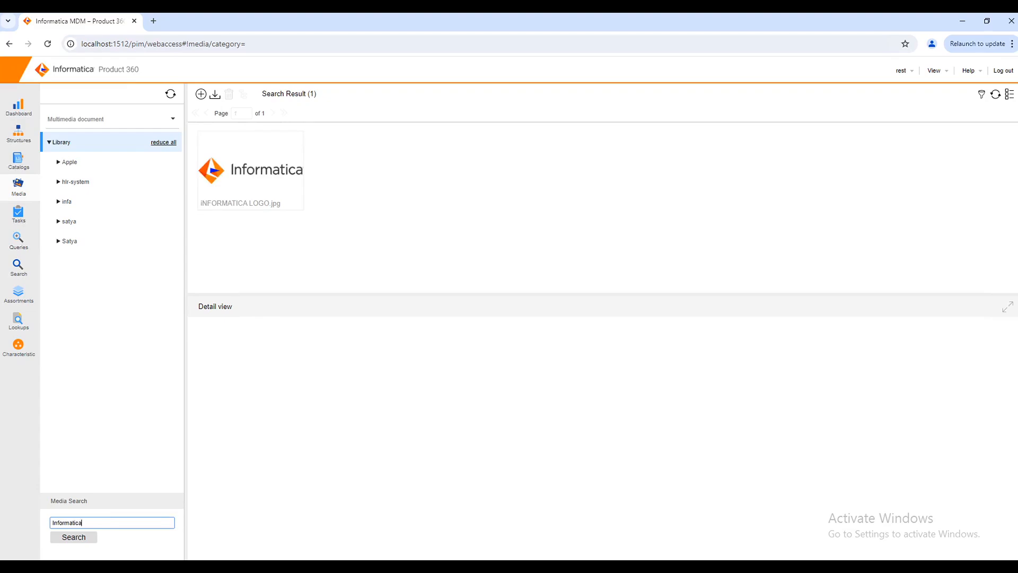
Select iNFORMATICA LOGO.jpg, enlarge its detail area, and inspect its image preview, derivatives and technical information.
click(250, 198)
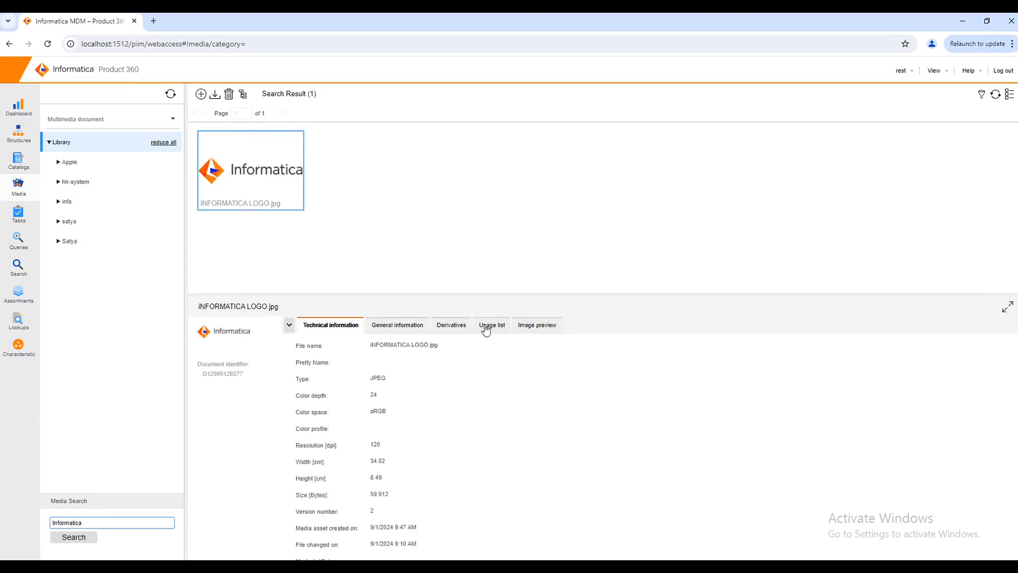
drag(459, 292, 459, 209)
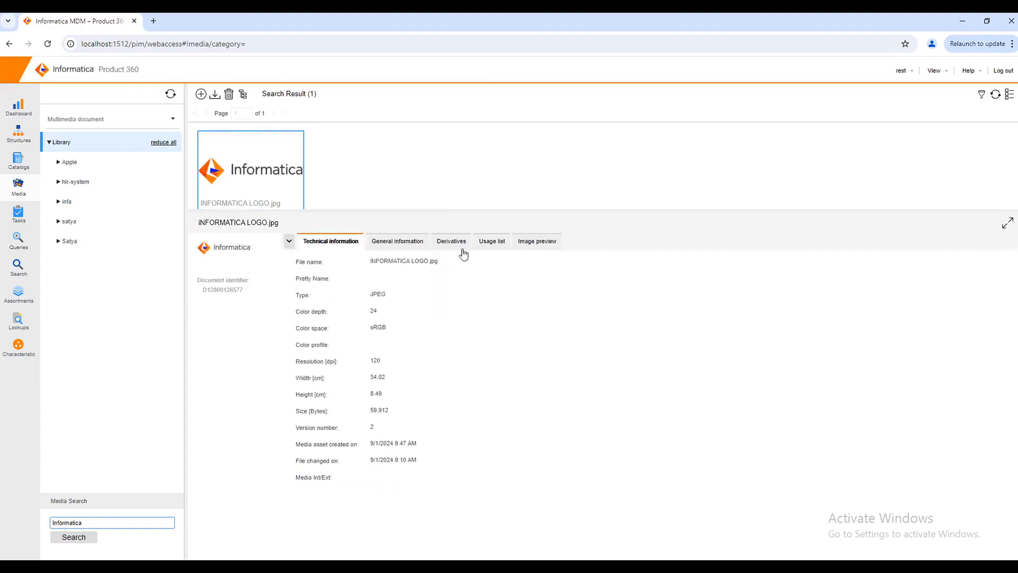
click(529, 245)
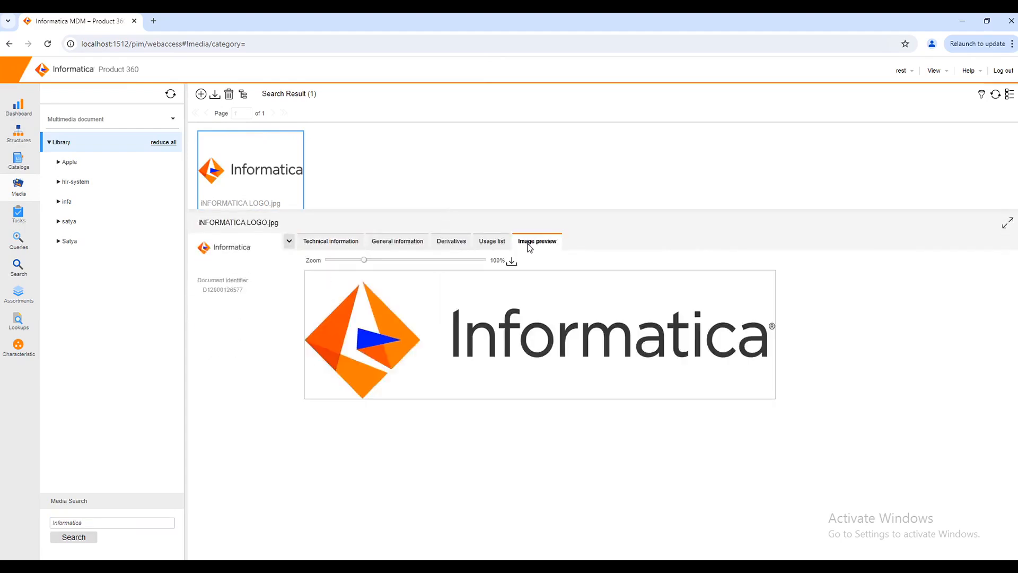
click(459, 241)
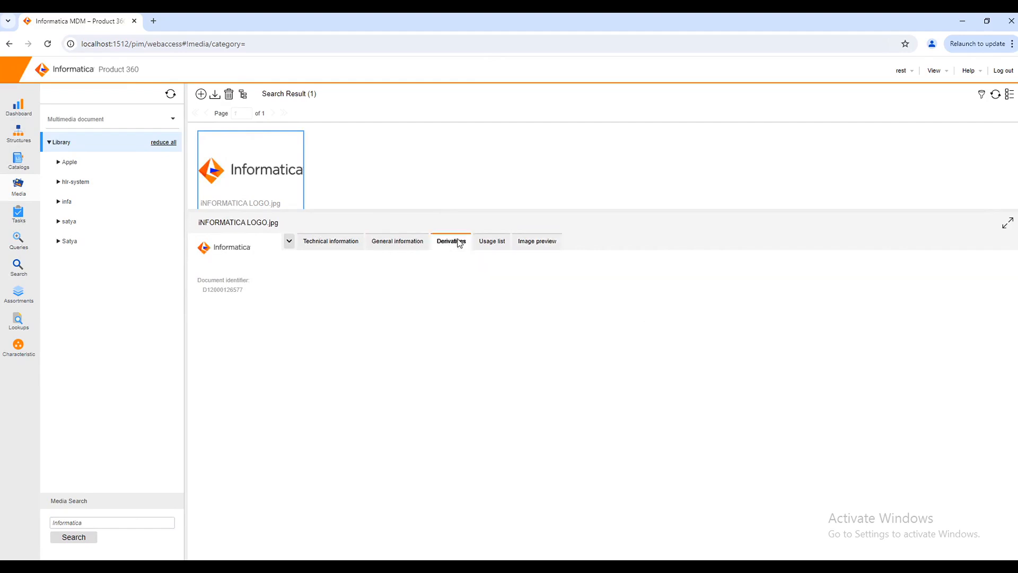
click(345, 242)
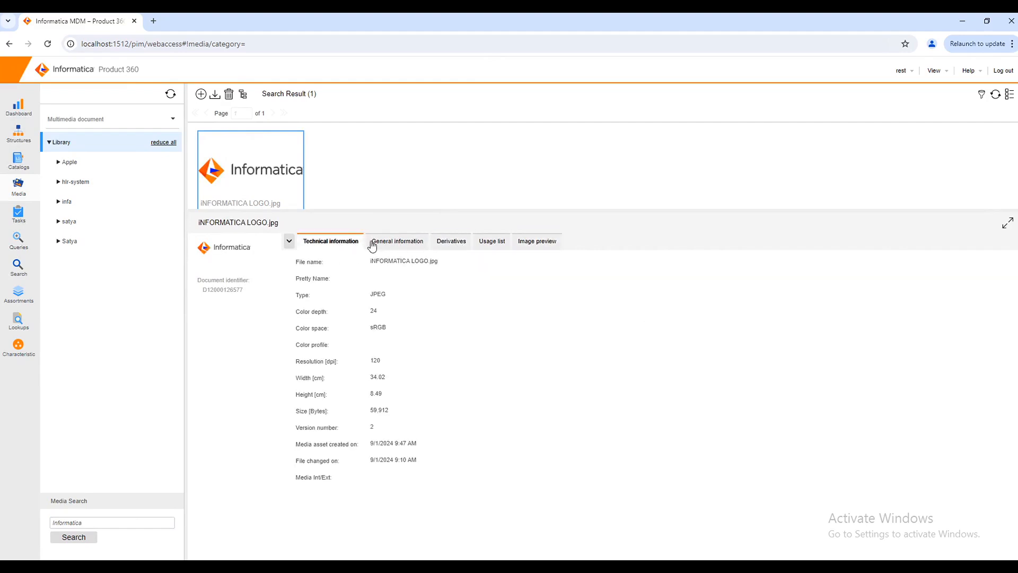